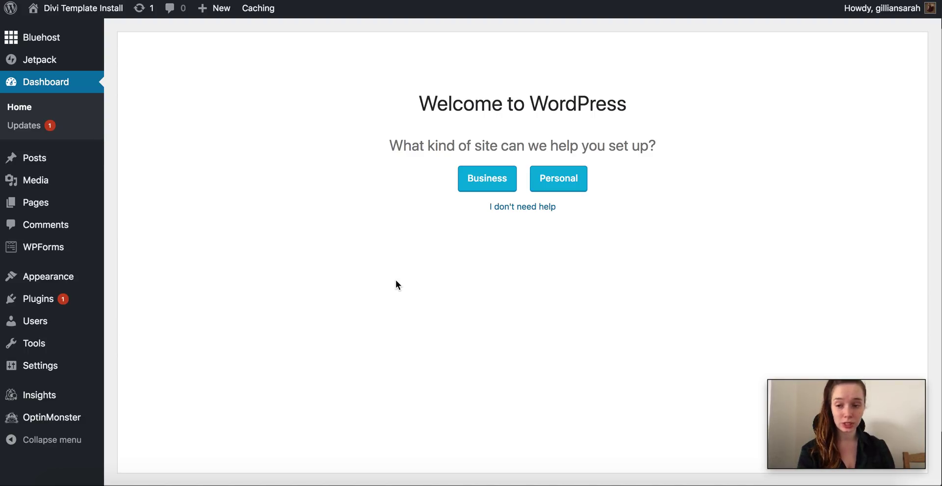
- Upload and install the Divi parent theme from Divi.zip, then return to the Themes list
{"action": "mouse_move", "coordinate": [46, 299]}
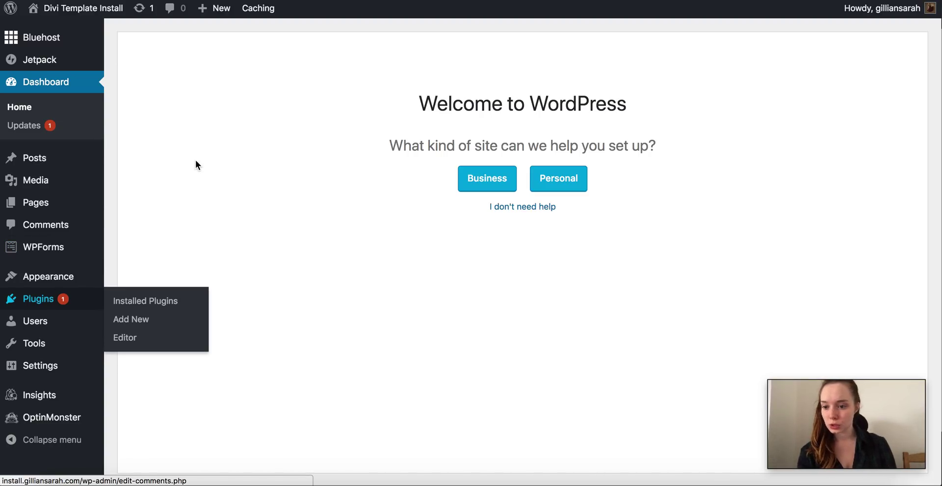
{"action": "mouse_move", "coordinate": [42, 275]}
{"action": "left_click", "coordinate": [141, 280]}
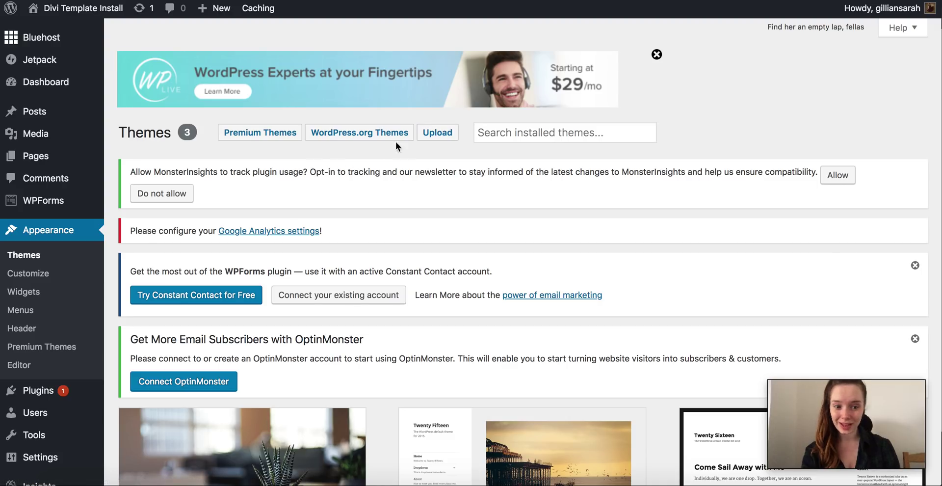
{"action": "left_click", "coordinate": [449, 137]}
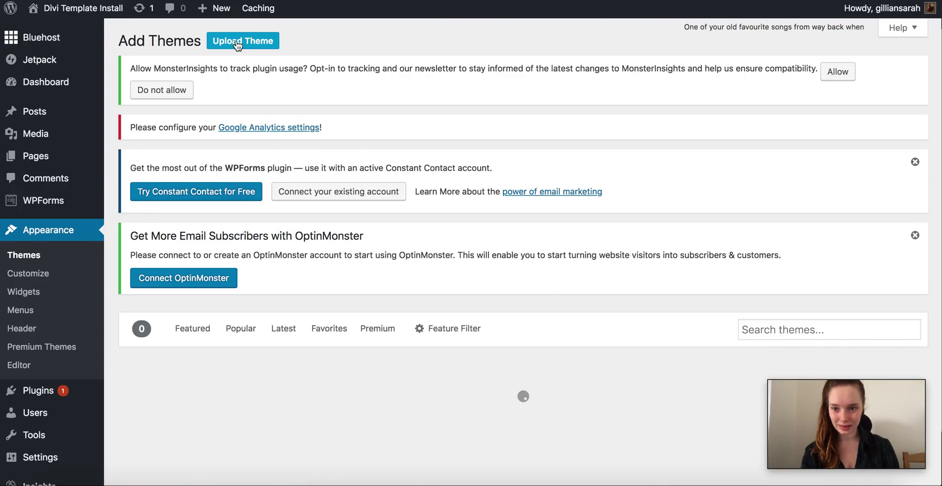
{"action": "left_click", "coordinate": [244, 43]}
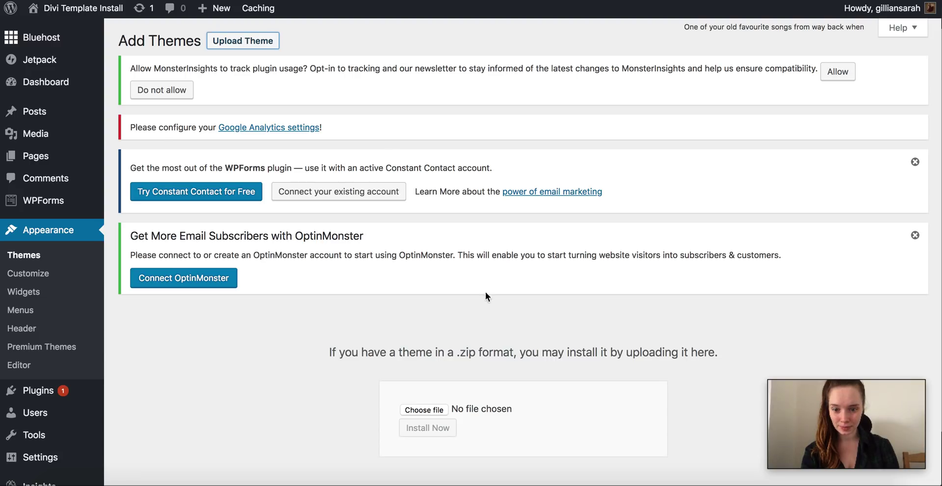
{"action": "left_click", "coordinate": [420, 411]}
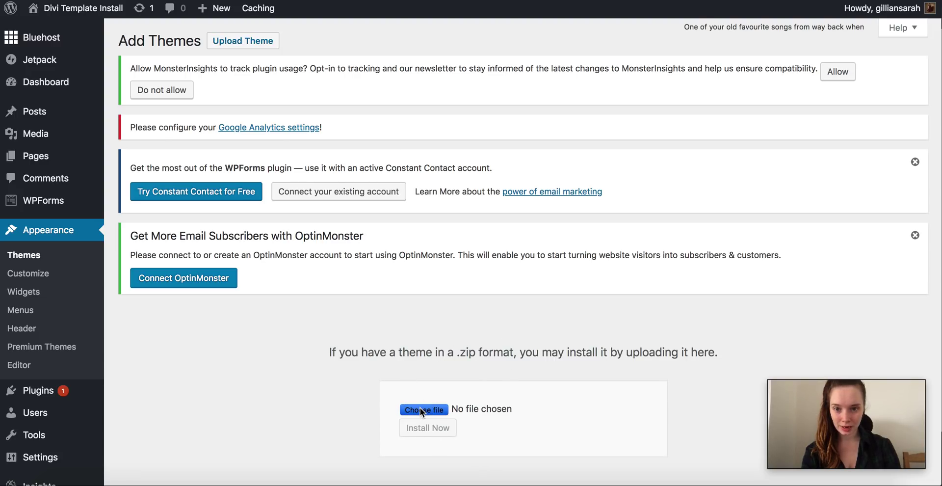
{"action": "double_click", "coordinate": [373, 49]}
{"action": "left_click", "coordinate": [427, 428]}
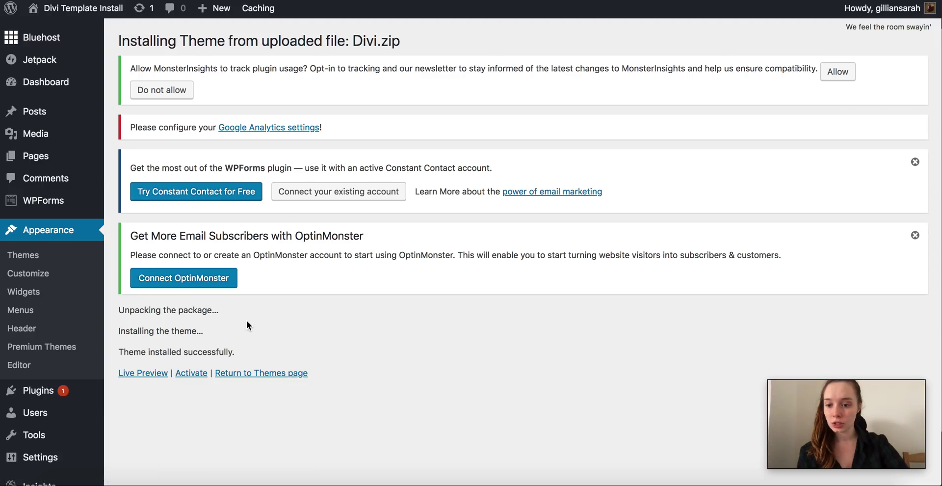
{"action": "left_click", "coordinate": [278, 377]}
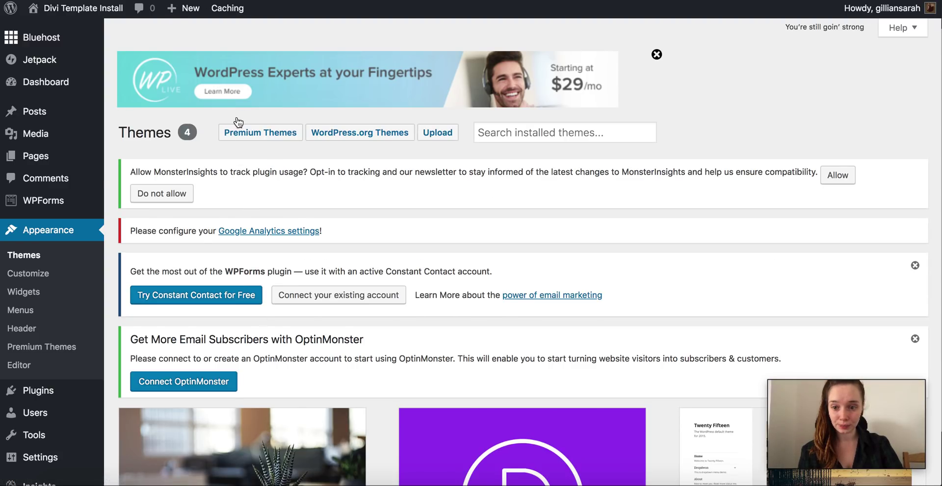
{"action": "left_click", "coordinate": [437, 133]}
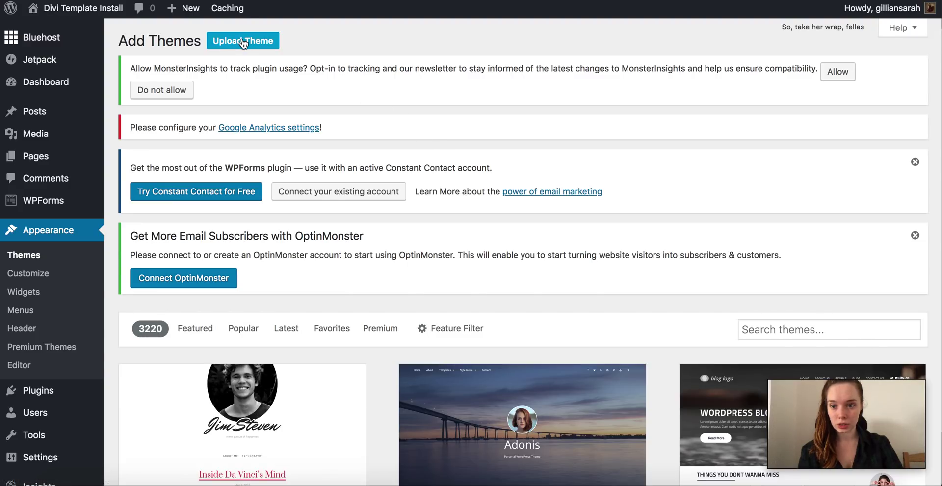
- Upload the-emilia.zip to install The Emilia child theme, then activate it
{"action": "left_click", "coordinate": [246, 41]}
{"action": "left_click", "coordinate": [435, 409]}
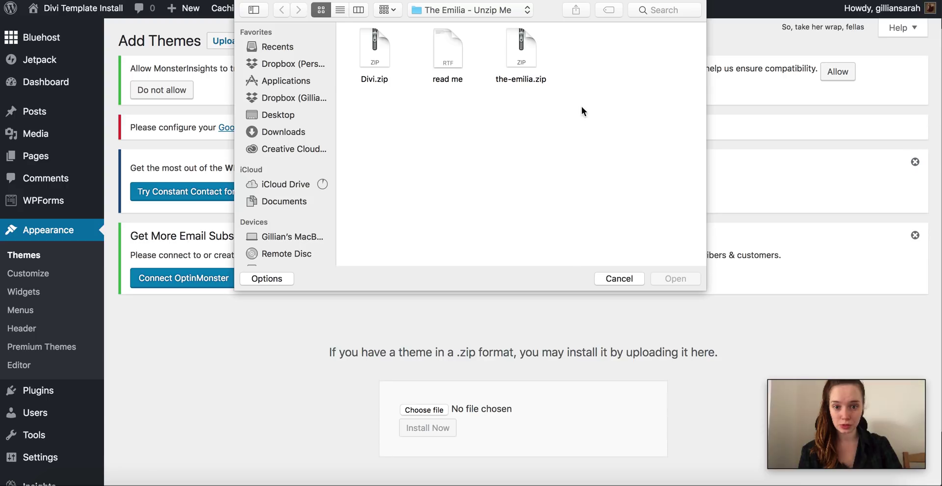
{"action": "double_click", "coordinate": [521, 49]}
{"action": "left_click", "coordinate": [441, 428]}
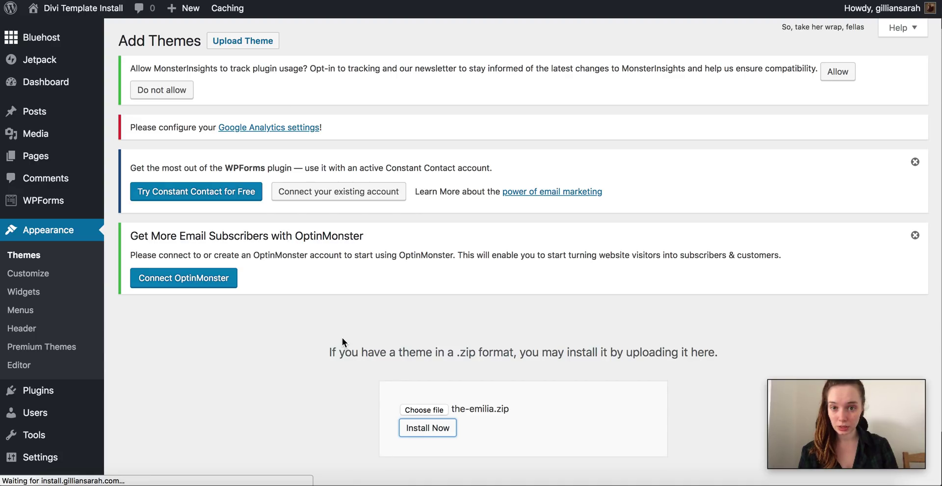
{"action": "left_click", "coordinate": [193, 420]}
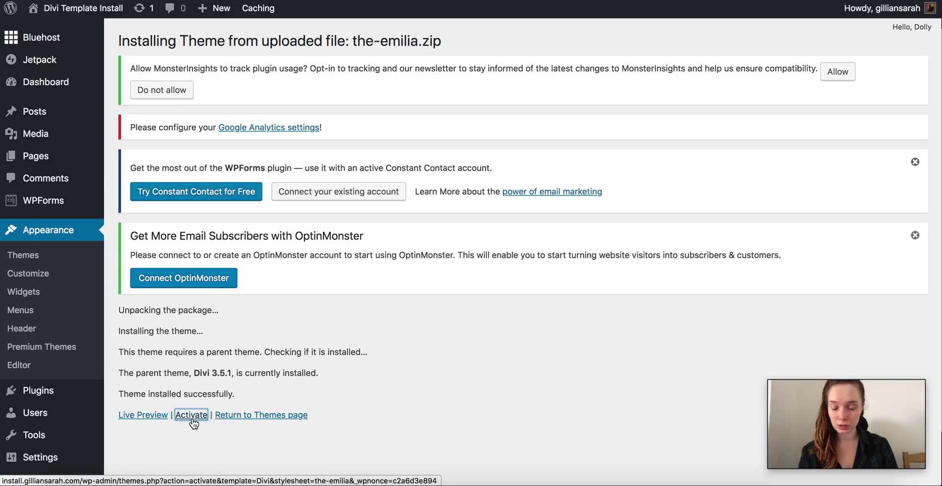
- Check the live site's Divi look with only the Hello world post, then return to the dashboard
{"action": "scroll", "coordinate": [465, 287], "scroll_direction": "down", "scroll_amount": 10}
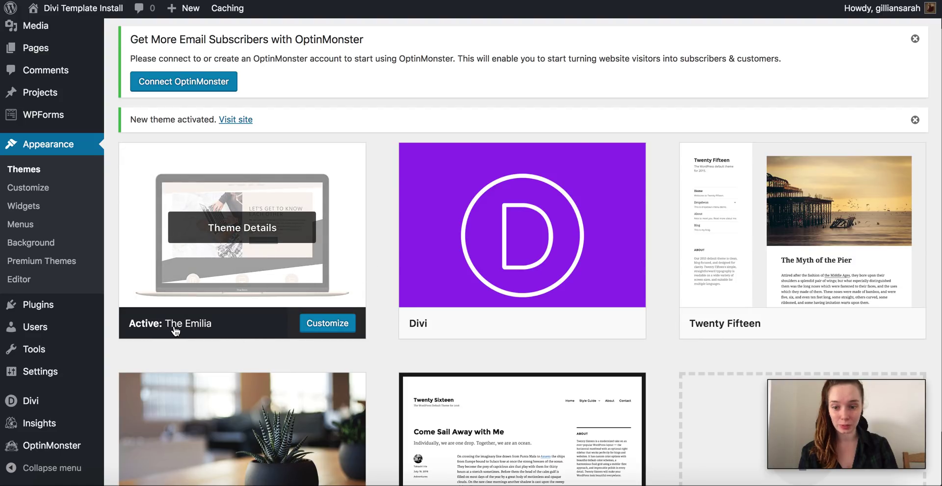
{"action": "scroll", "coordinate": [385, 267], "scroll_direction": "up", "scroll_amount": 3}
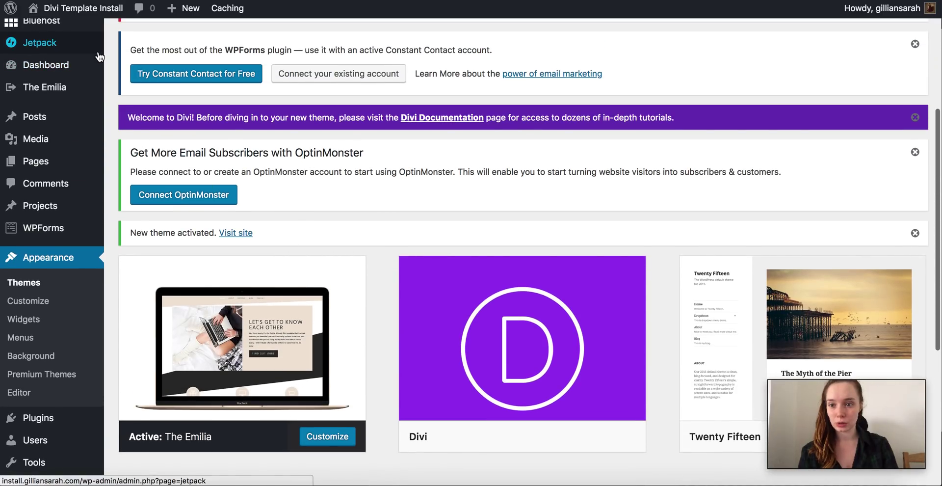
{"action": "mouse_move", "coordinate": [69, 10]}
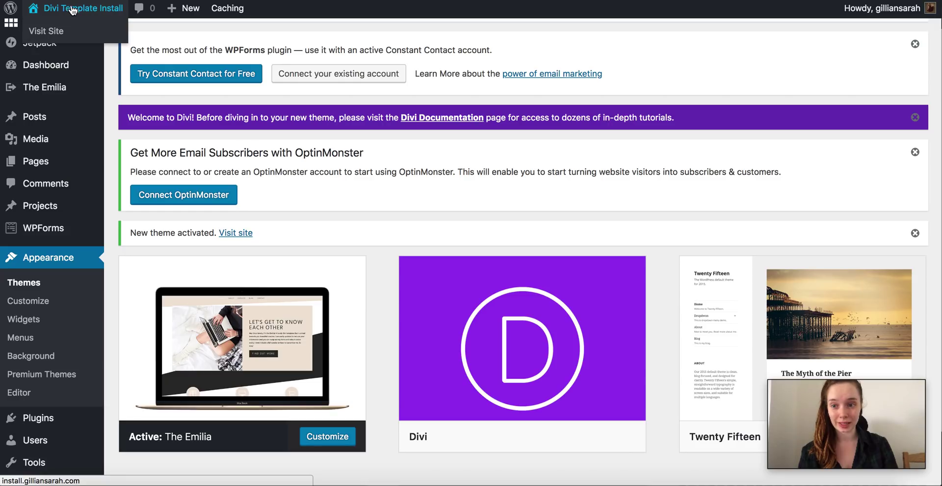
{"action": "left_click", "coordinate": [89, 9]}
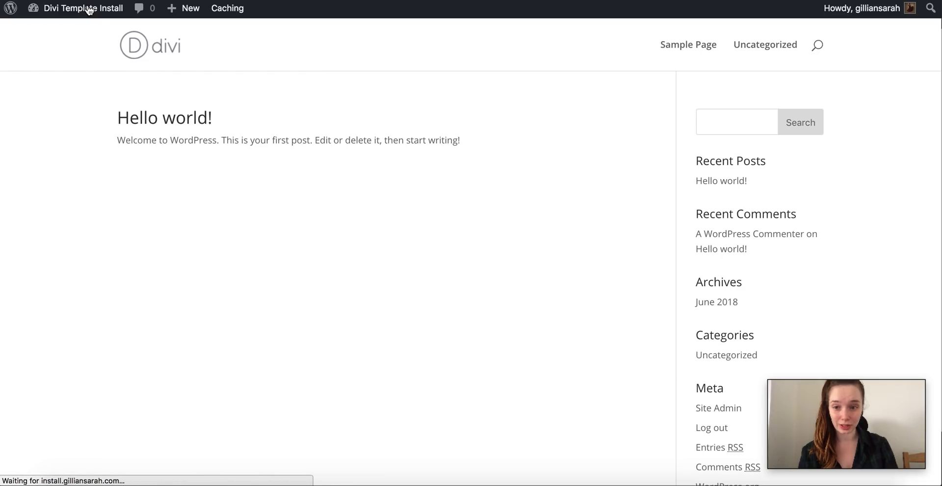
{"action": "scroll", "coordinate": [506, 312], "scroll_direction": "down", "scroll_amount": 3}
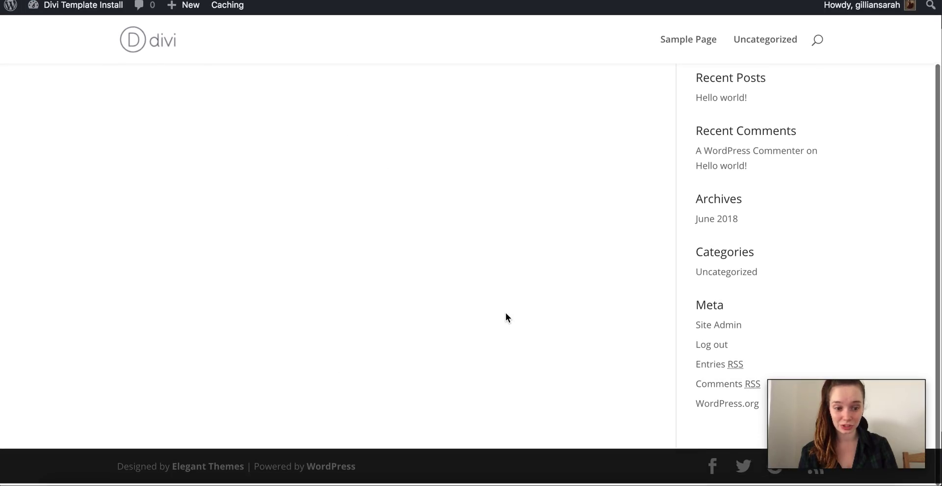
{"action": "scroll", "coordinate": [506, 312], "scroll_direction": "up", "scroll_amount": 3}
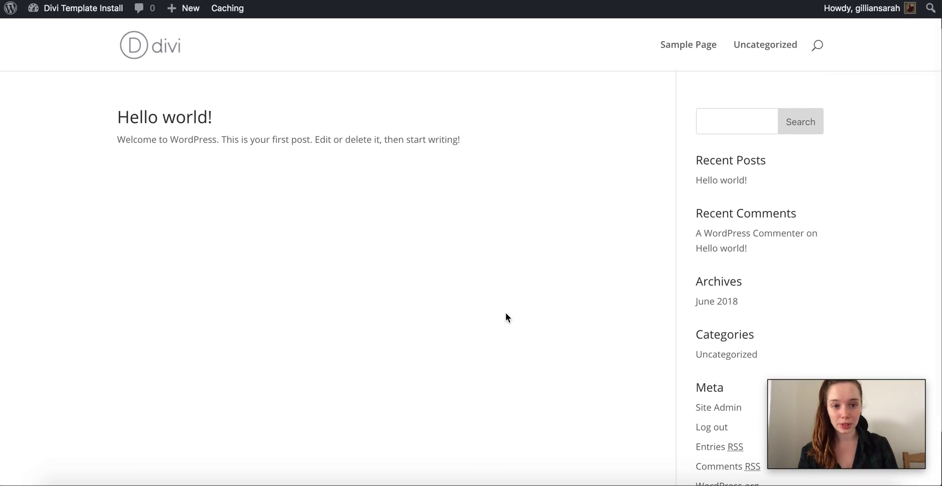
{"action": "left_click", "coordinate": [54, 8]}
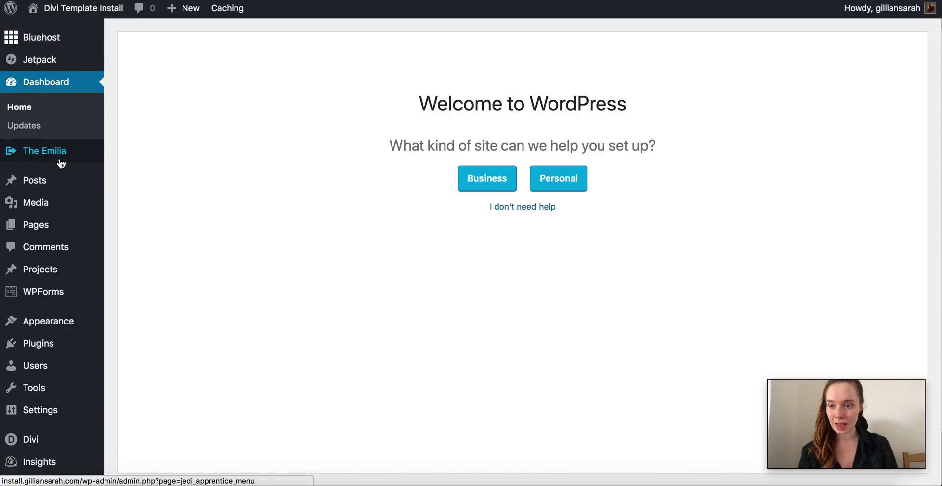
- Run The Emilia Easy Demo Import with all content options left checked
{"action": "mouse_move", "coordinate": [7, 156]}
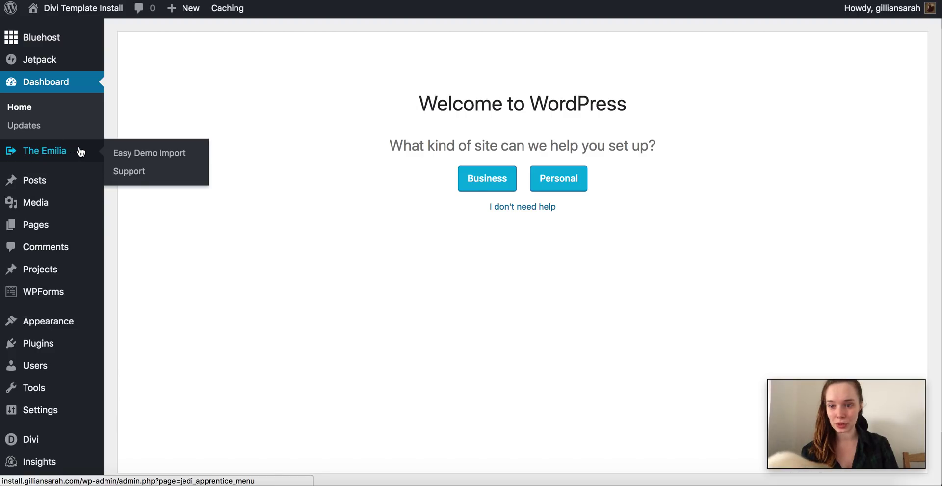
{"action": "left_click", "coordinate": [172, 154]}
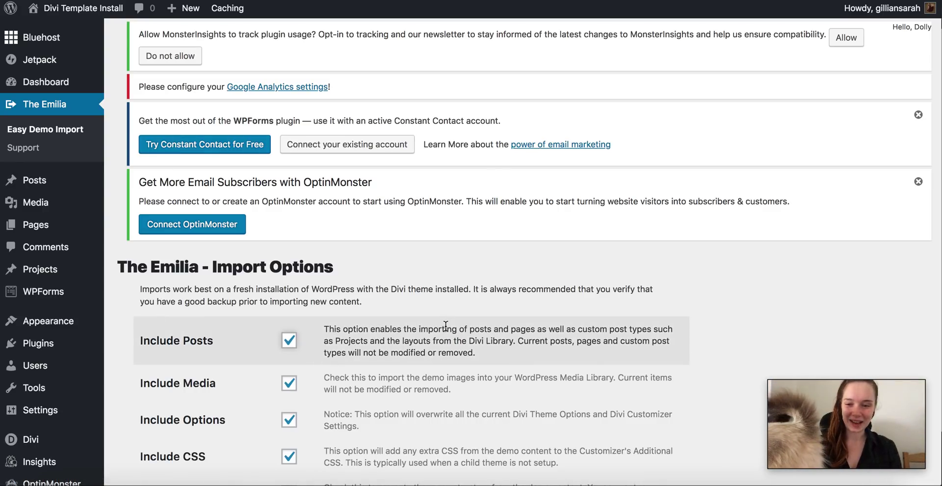
{"action": "scroll", "coordinate": [445, 333], "scroll_direction": "down", "scroll_amount": 3}
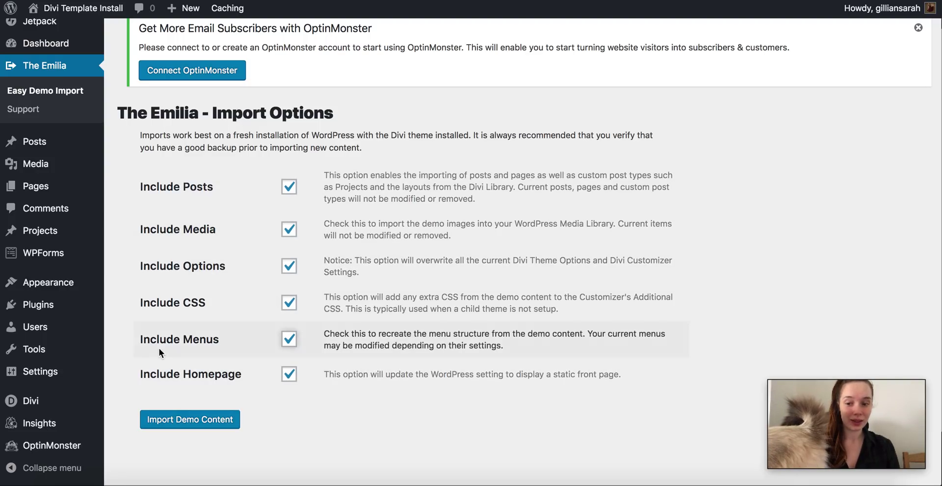
{"action": "left_click", "coordinate": [196, 424]}
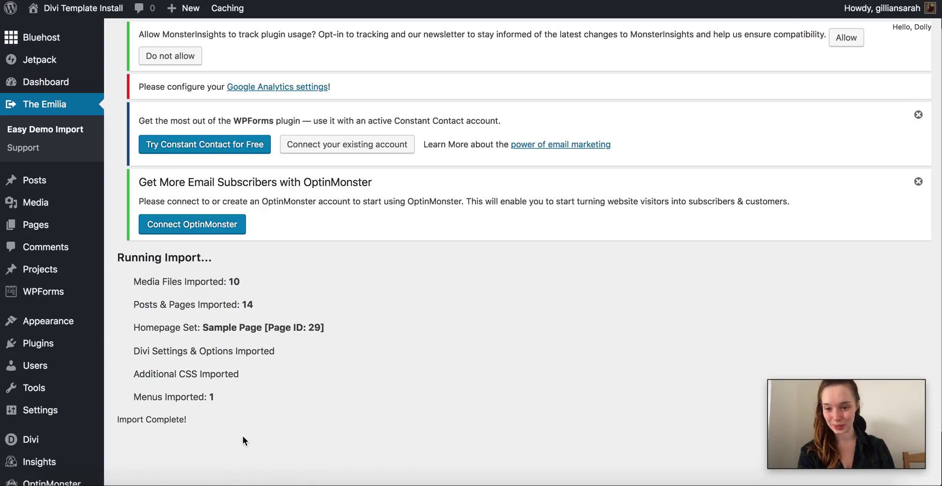
- Visit the live site and scroll through the new Emilia coaching homepage sections
{"action": "left_click", "coordinate": [91, 10]}
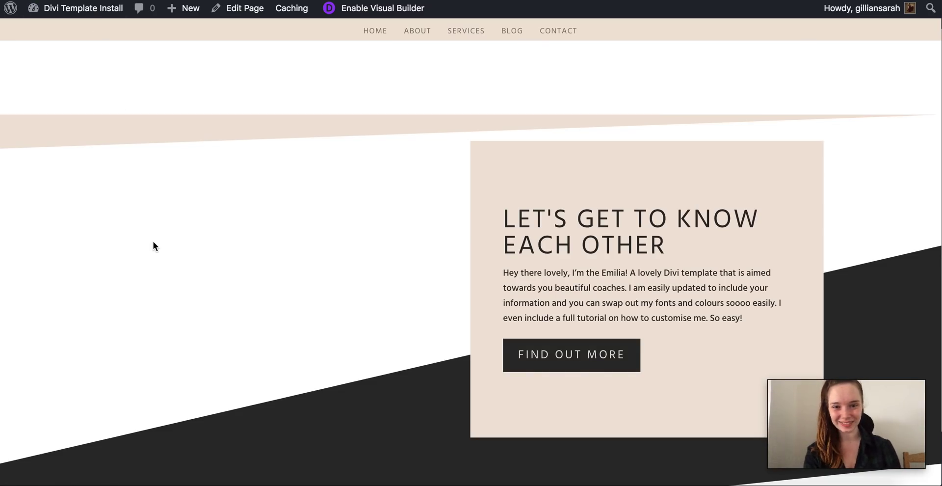
{"action": "scroll", "coordinate": [484, 222], "scroll_direction": "down", "scroll_amount": 2}
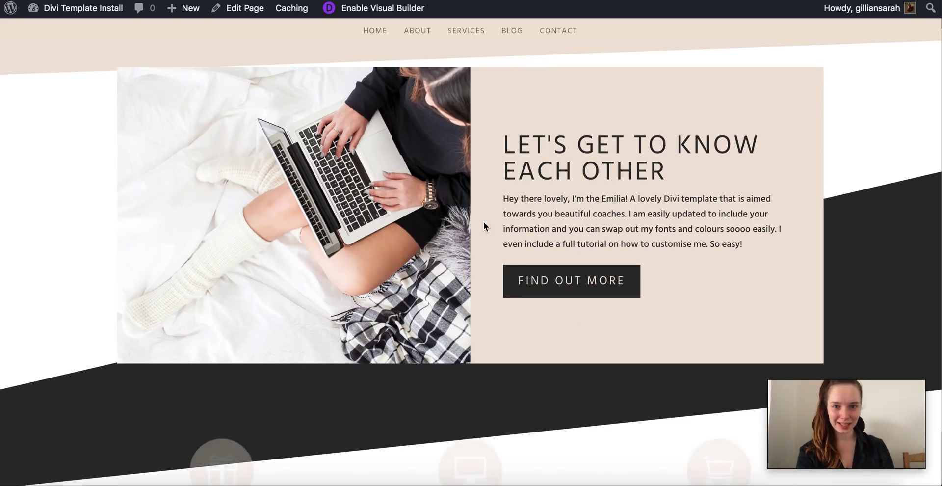
{"action": "scroll", "coordinate": [483, 224], "scroll_direction": "down", "scroll_amount": 5}
{"action": "scroll", "coordinate": [483, 224], "scroll_direction": "down", "scroll_amount": 12}
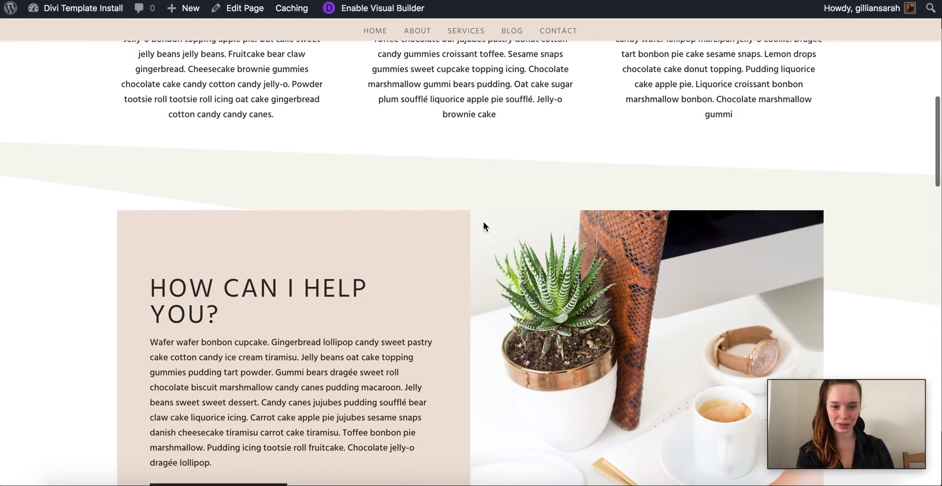
{"action": "scroll", "coordinate": [484, 225], "scroll_direction": "down", "scroll_amount": 10}
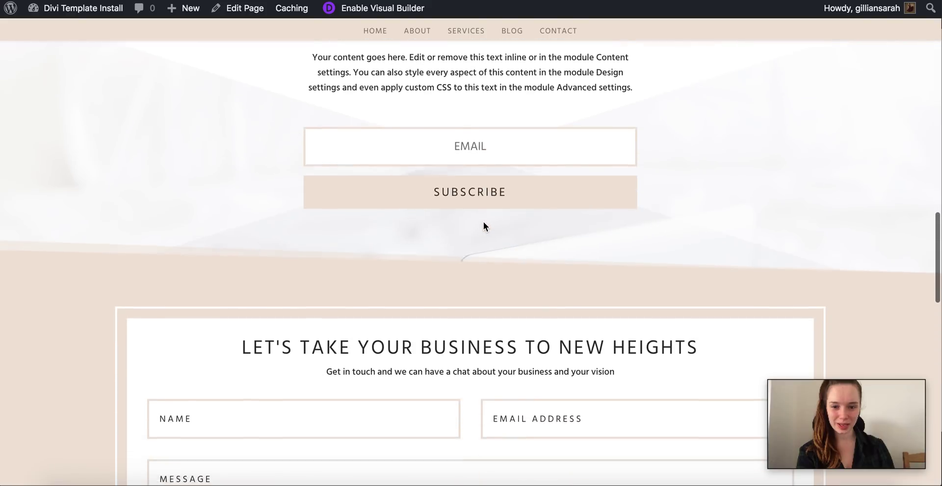
{"action": "scroll", "coordinate": [484, 225], "scroll_direction": "down", "scroll_amount": 10}
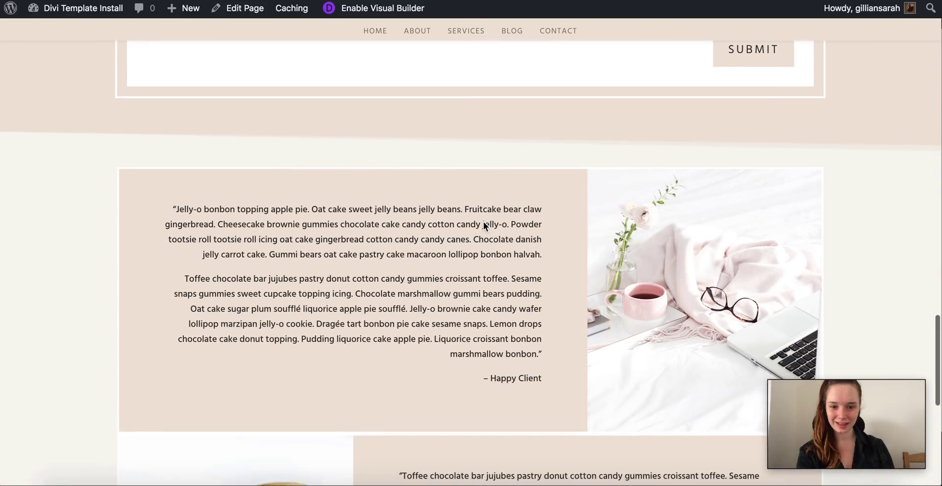
{"action": "scroll", "coordinate": [484, 222], "scroll_direction": "down", "scroll_amount": 4}
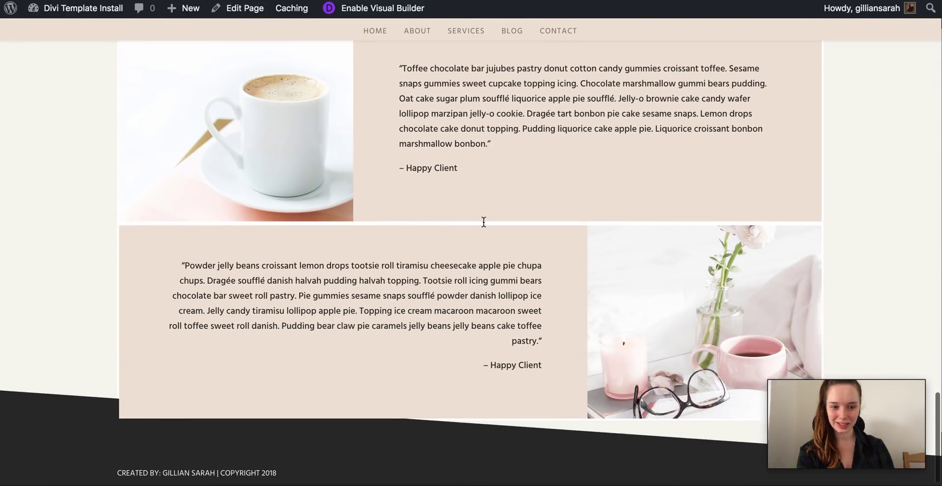
{"action": "scroll", "coordinate": [483, 222], "scroll_direction": "up", "scroll_amount": 20}
{"action": "scroll", "coordinate": [484, 226], "scroll_direction": "up", "scroll_amount": 10}
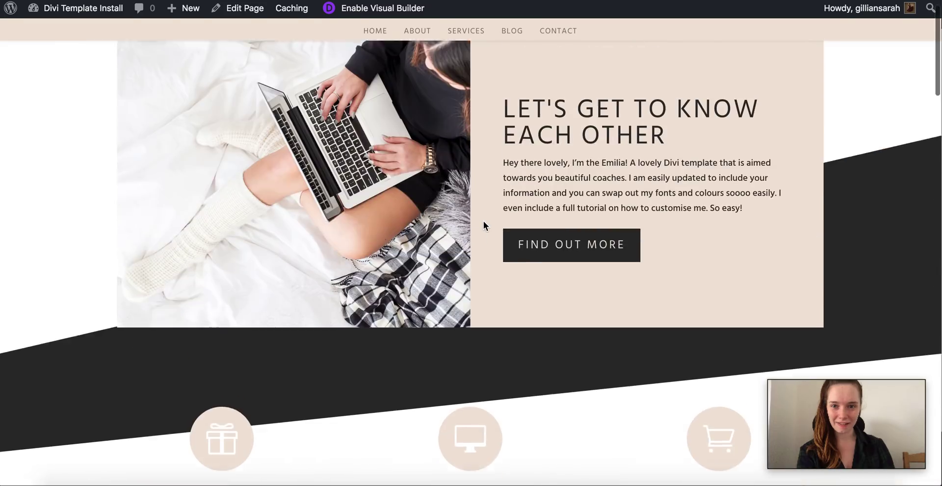